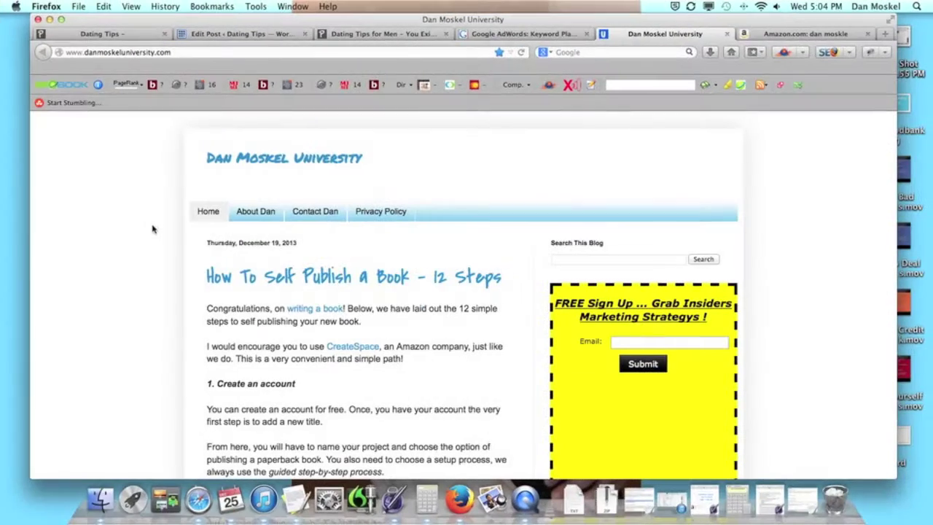
Step: Switch to the Edit Post screen for the 'Dating Tips for Men - You Exist In Her World' draft
left_click(50, 19)
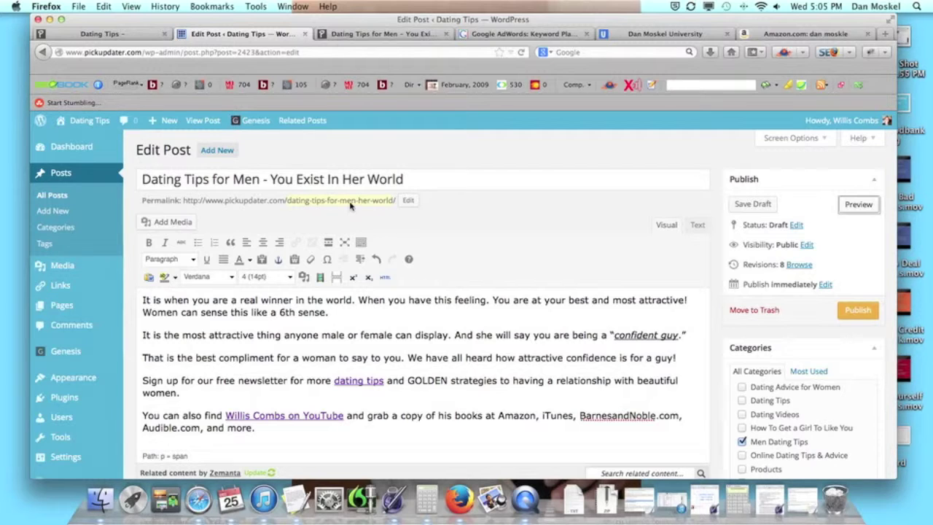
scroll(359, 211, "down", 1)
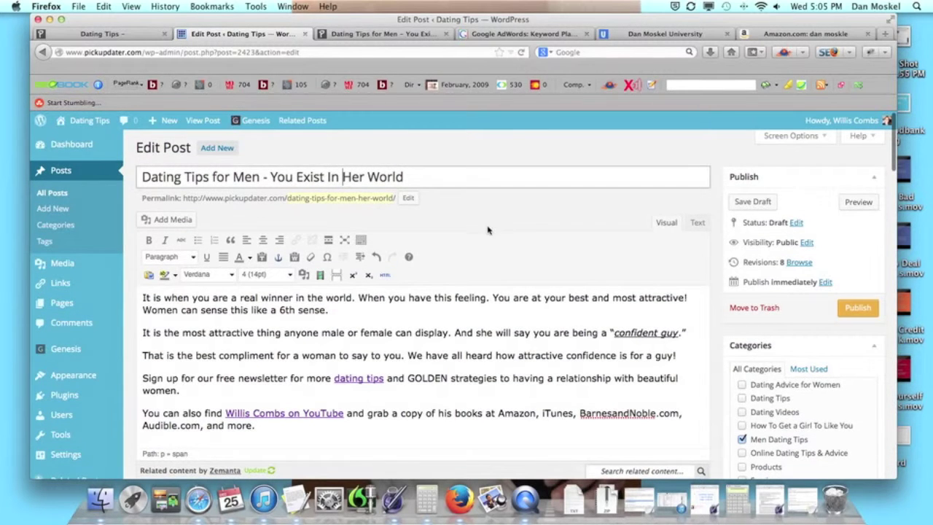
scroll(343, 178, "down", 6)
left_click(291, 452)
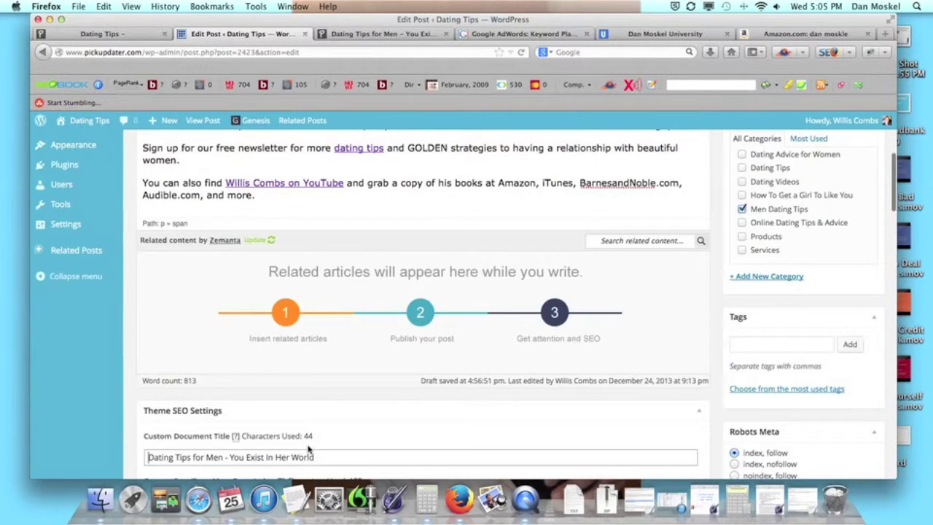
scroll(310, 452, "down", 3)
left_click(349, 374)
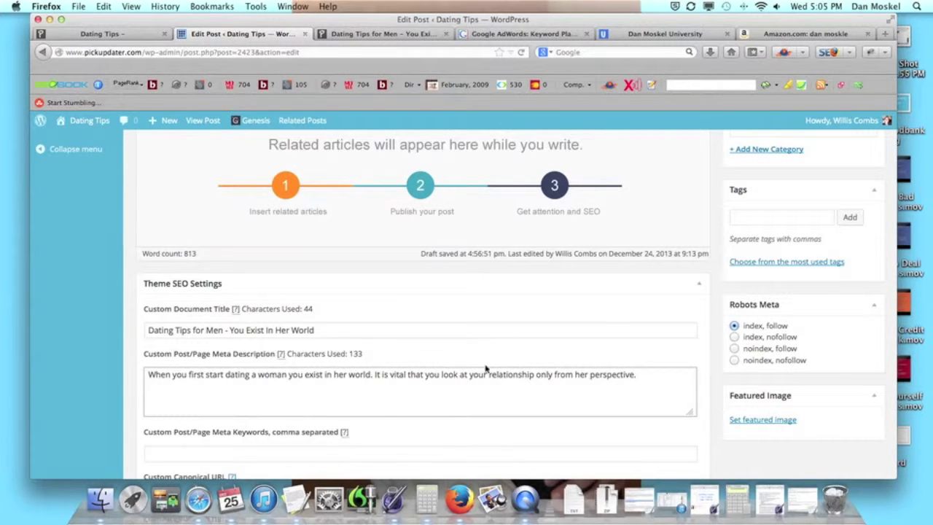
scroll(486, 369, "up", 10)
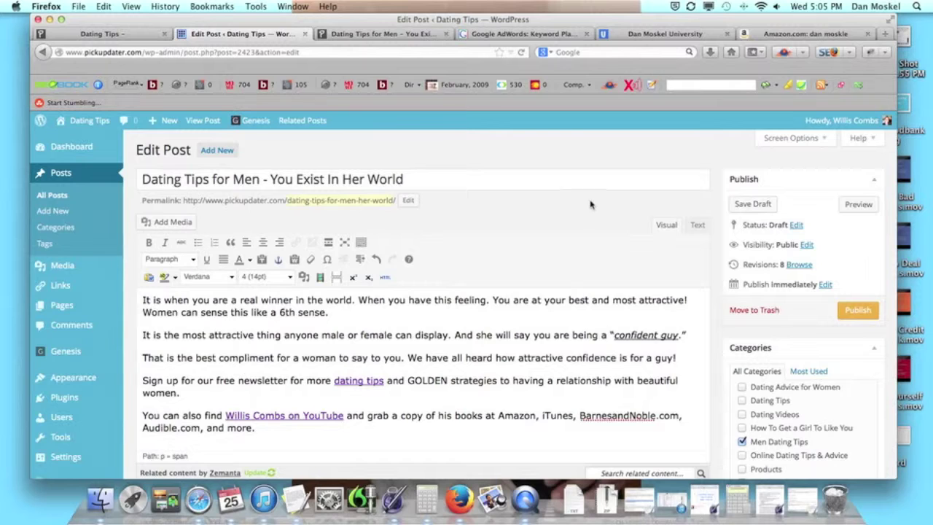
left_click(352, 382)
left_click_drag(334, 381, 383, 380)
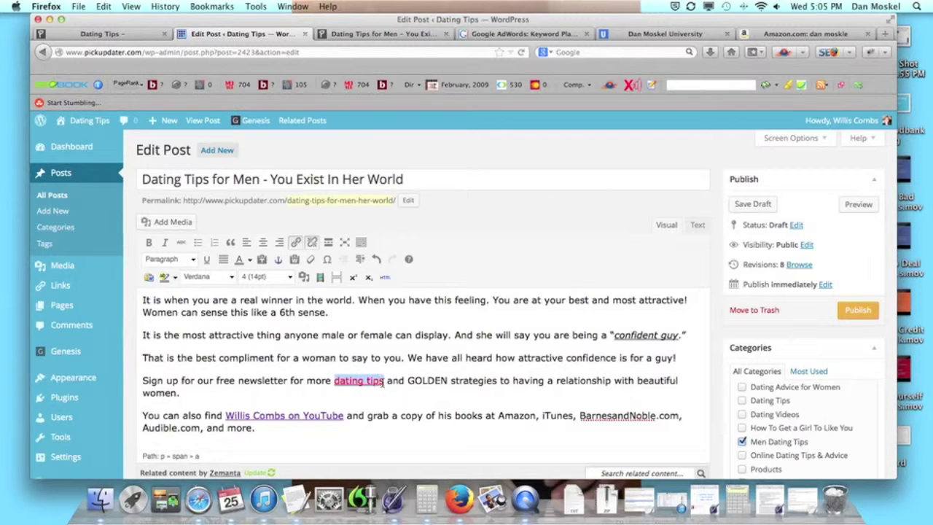
Step: Preview the draft, scroll through it, and follow its 'dating tips' link to the Dating Tips homepage
left_click(859, 204)
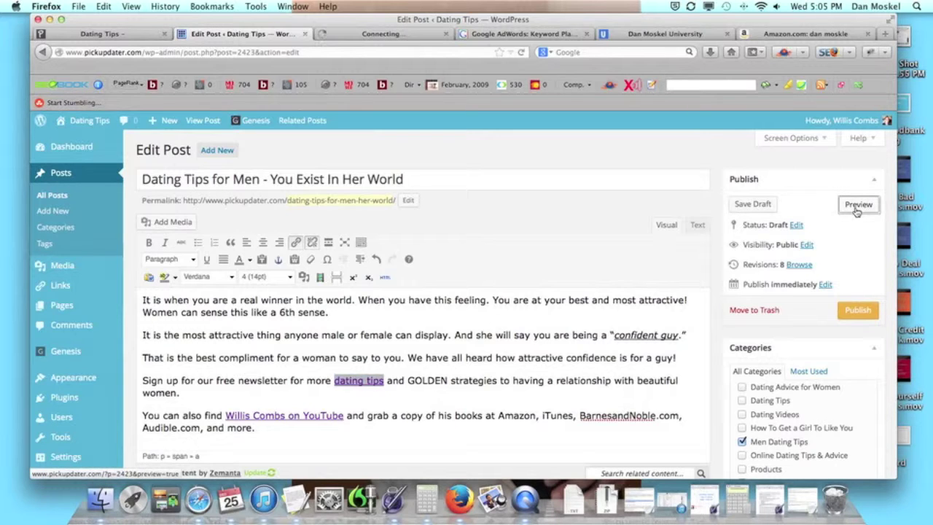
left_click(379, 34)
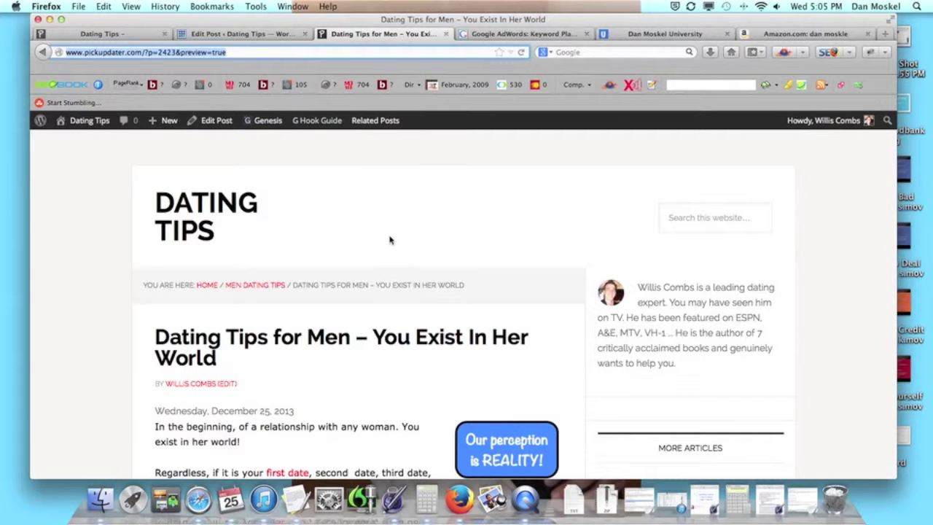
scroll(386, 241, "down", 3)
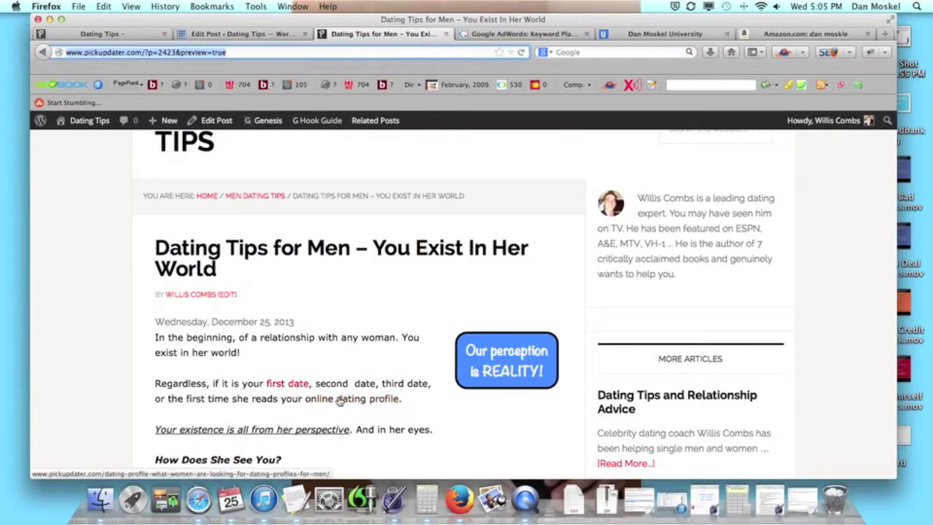
scroll(339, 402, "down", 10)
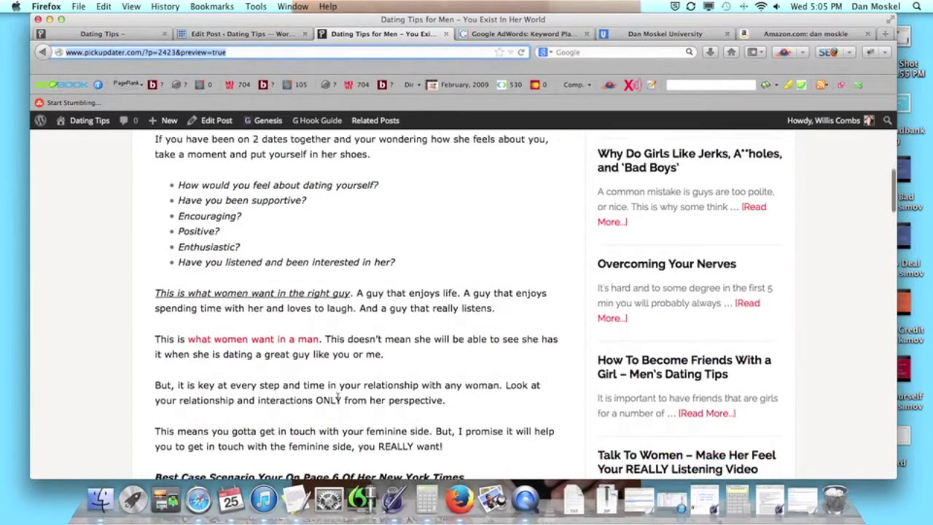
scroll(237, 321, "down", 5)
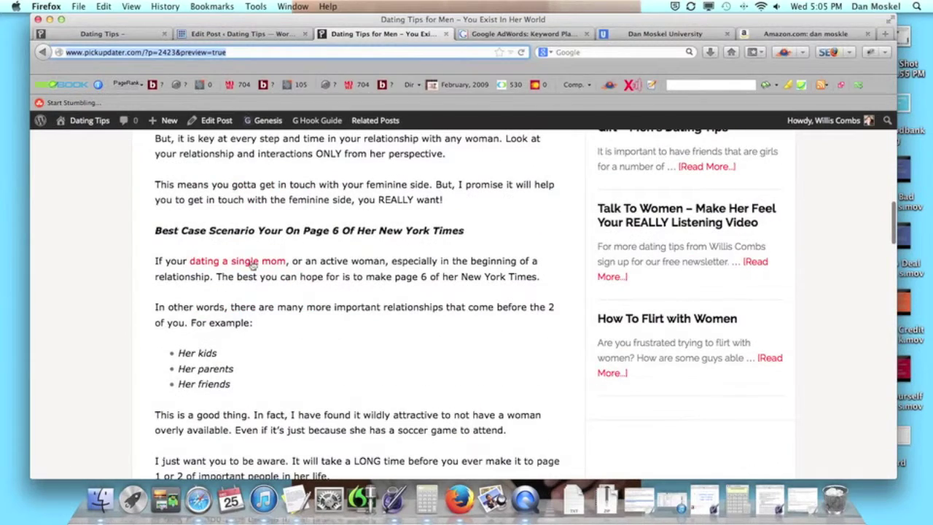
scroll(233, 266, "down", 10)
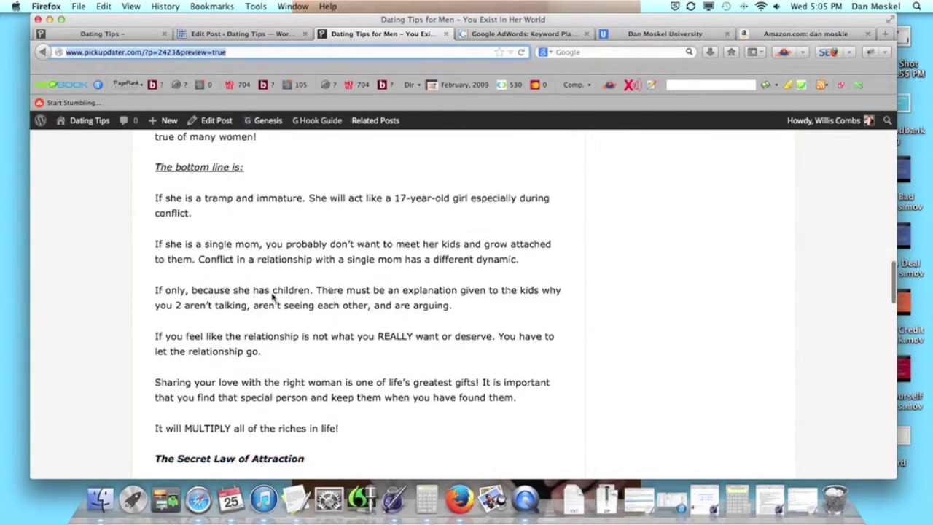
scroll(269, 298, "down", 10)
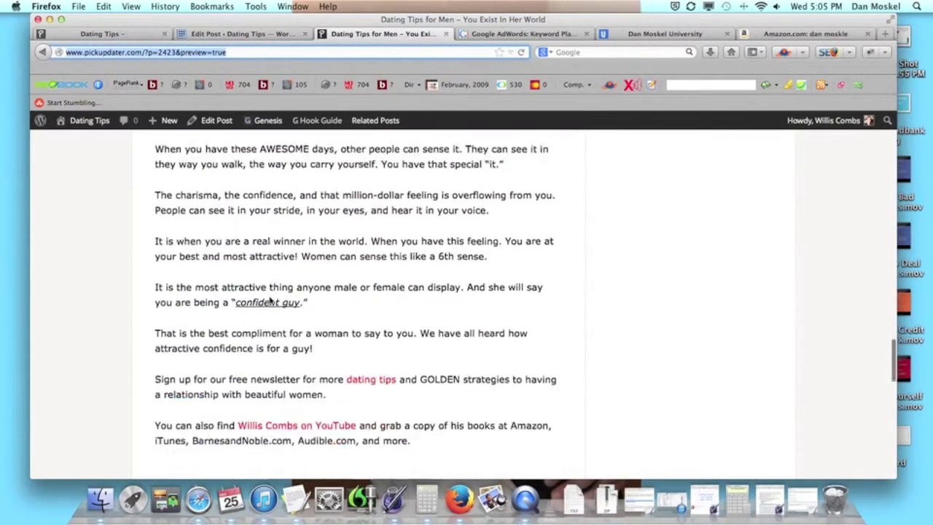
left_click(378, 279)
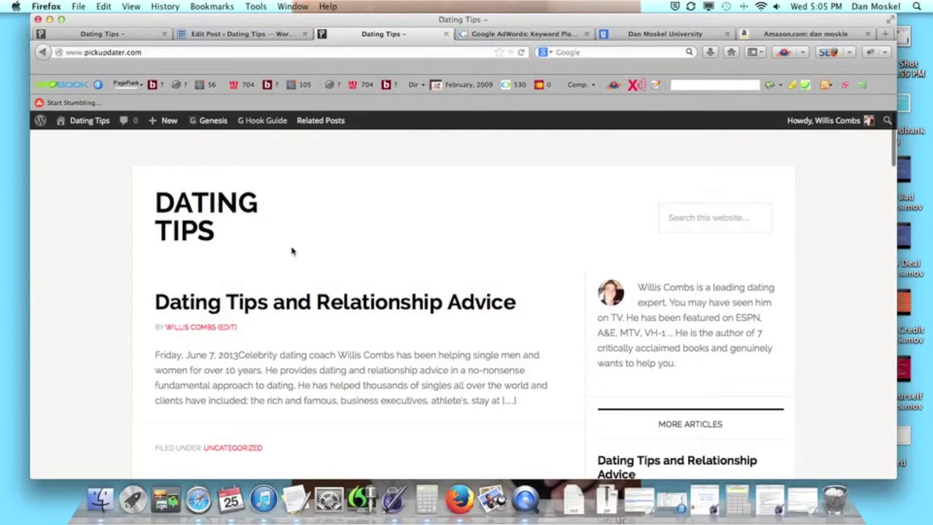
left_click(41, 55)
Step: Follow the 'attract women' link to its article, then return and select the link text
scroll(256, 214, "up", 10)
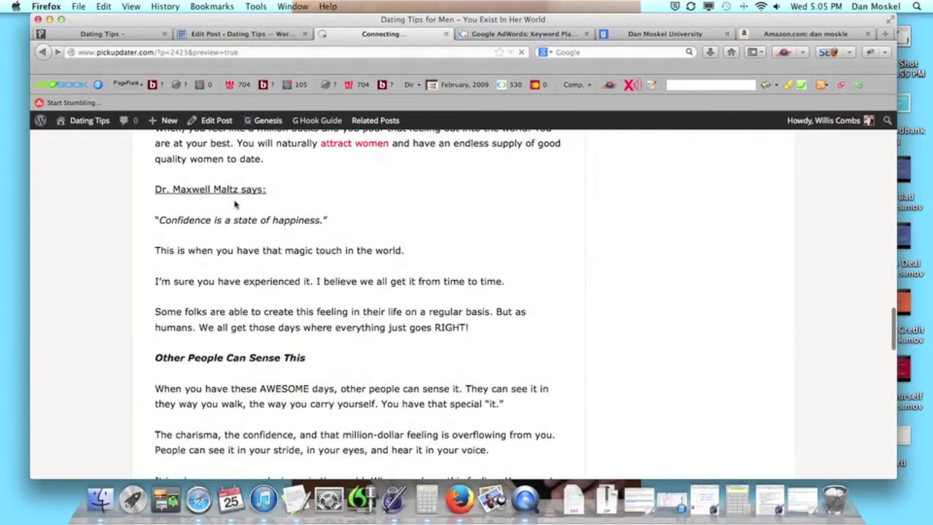
left_click(343, 218)
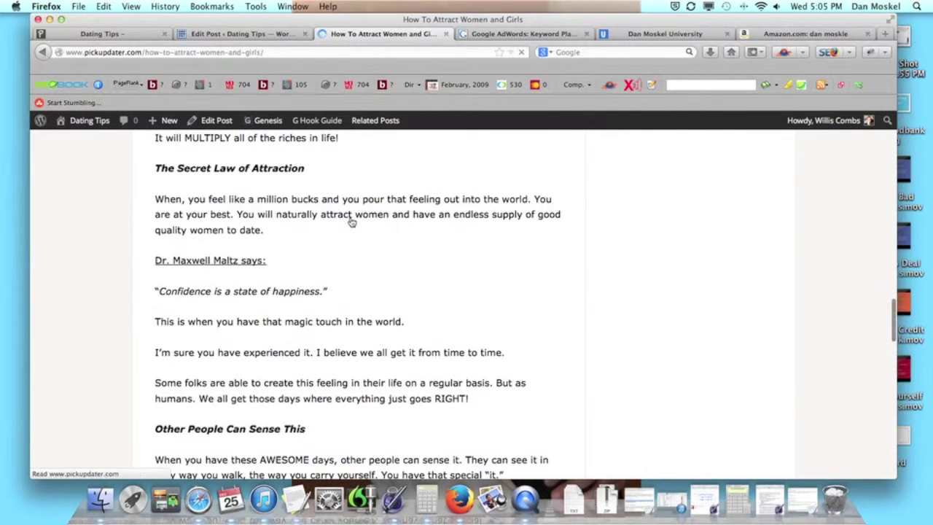
left_click(43, 54)
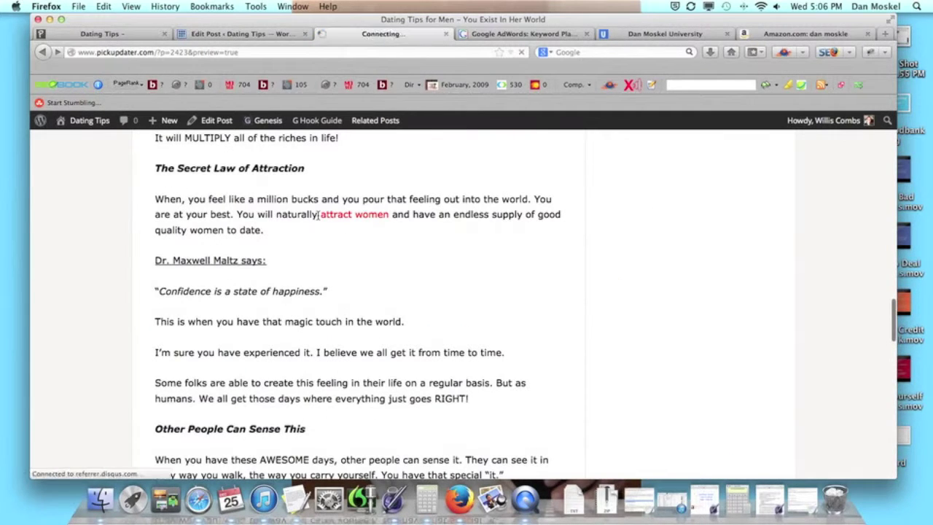
left_click_drag(321, 216, 388, 222)
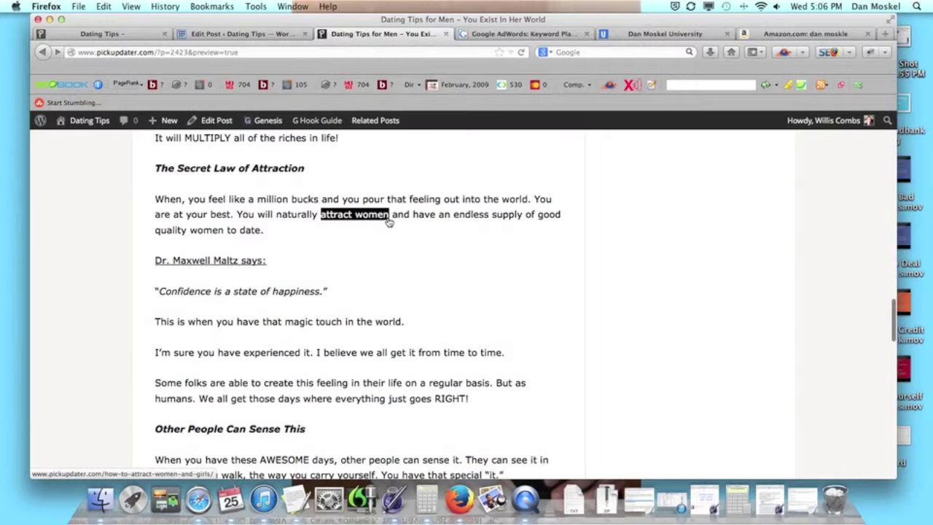
left_click(340, 220)
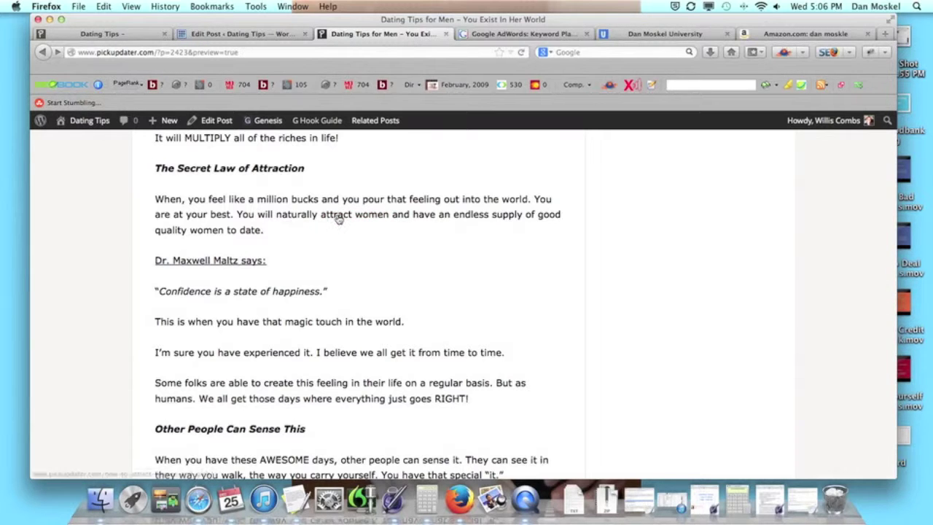
Step: Open the 'How To Attract Women and Girls' article in a new tab and compare it with the preview
right_click(340, 221)
left_click(362, 220)
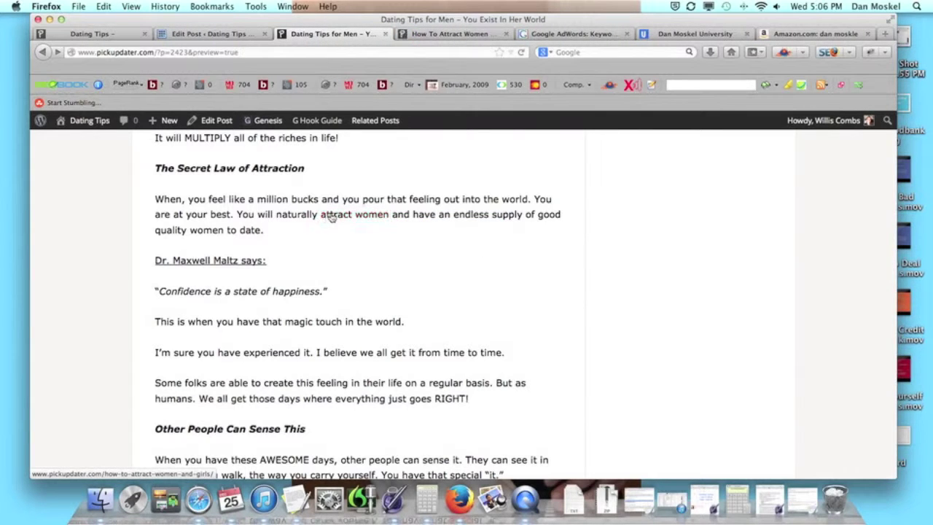
left_click(457, 35)
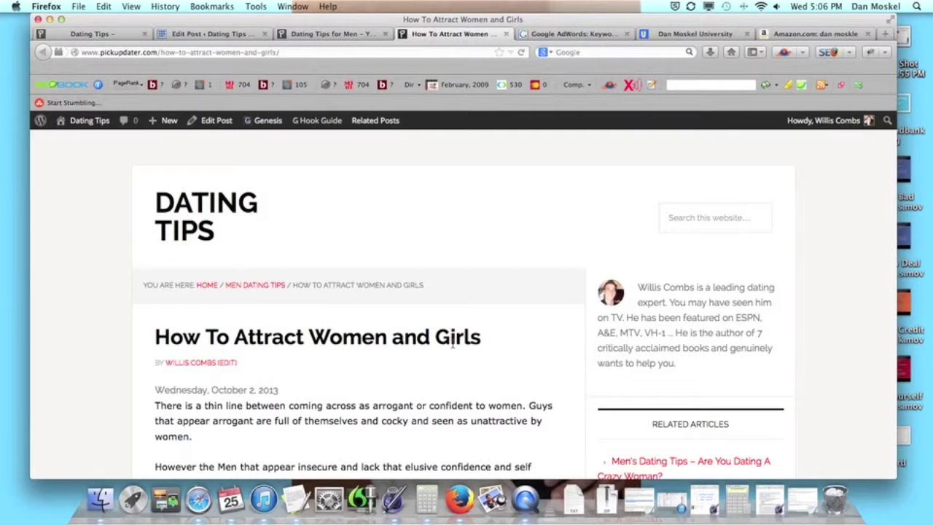
left_click(359, 34)
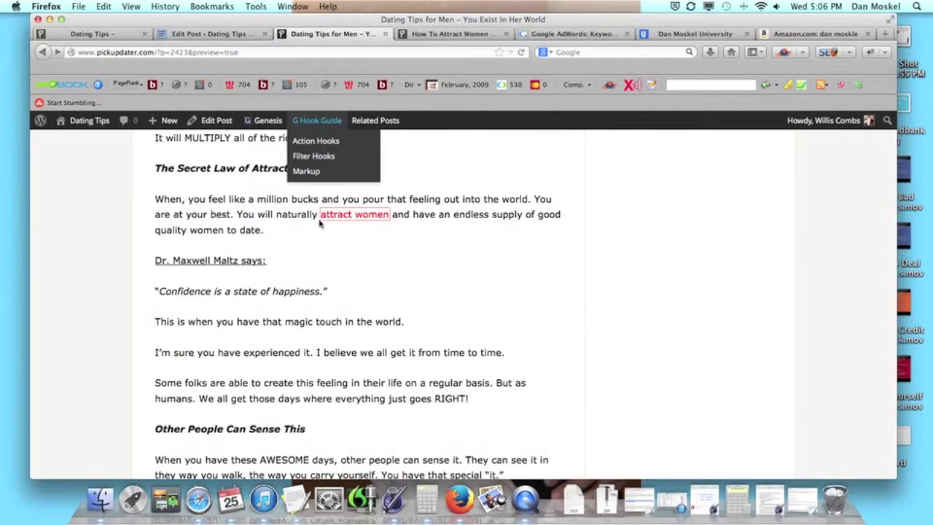
left_click(449, 34)
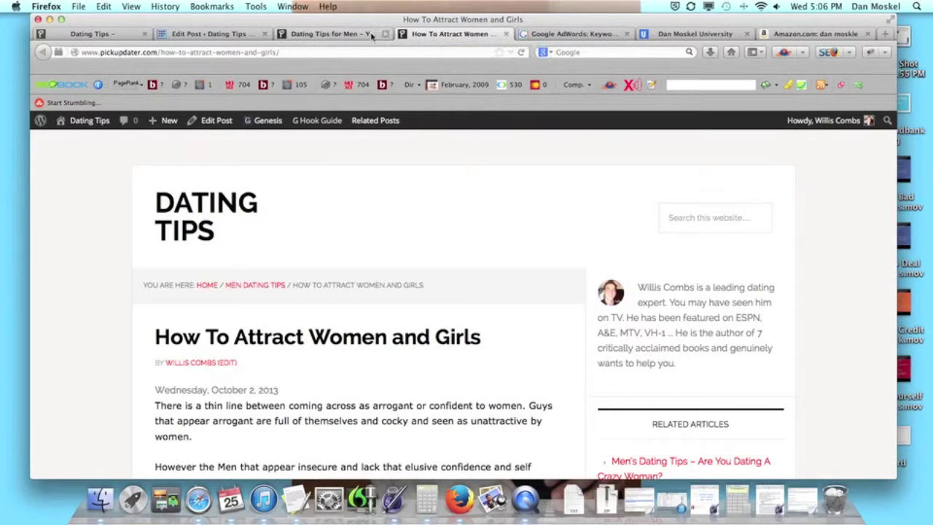
left_click(344, 37)
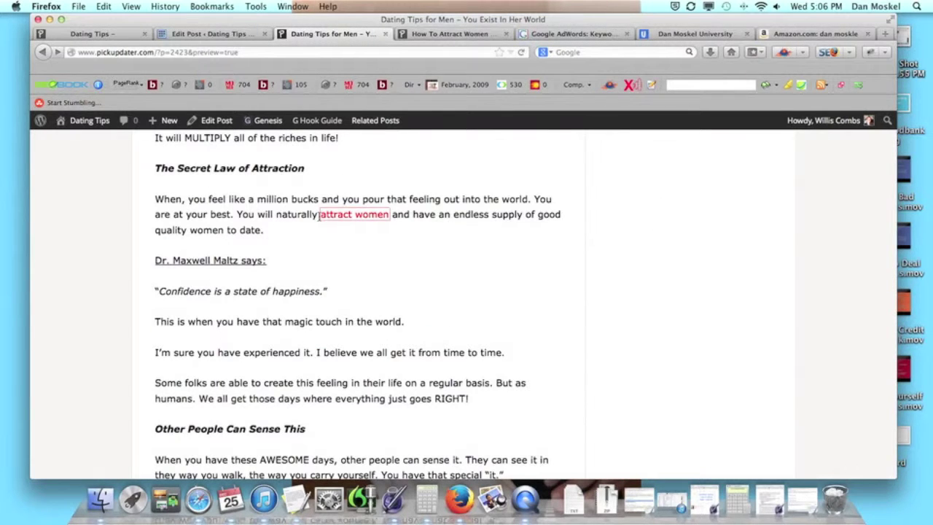
left_click_drag(319, 215, 390, 221)
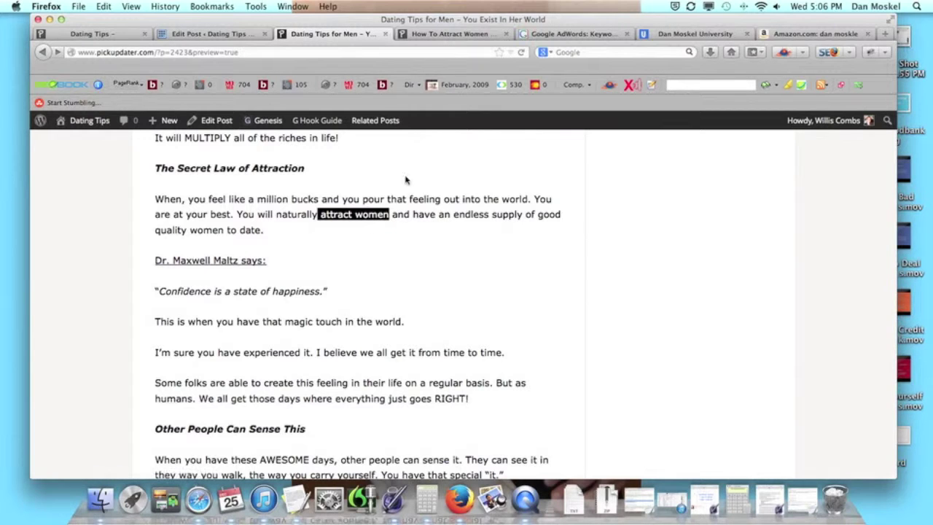
Step: Check the article again, then reselect the 'attract women' anchor text in the post preview
left_click(468, 34)
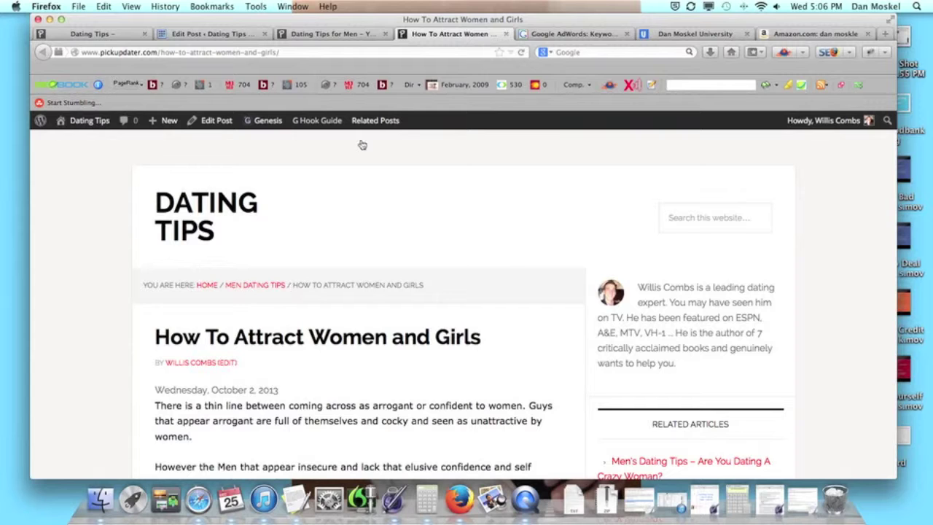
left_click(328, 34)
left_click(423, 208)
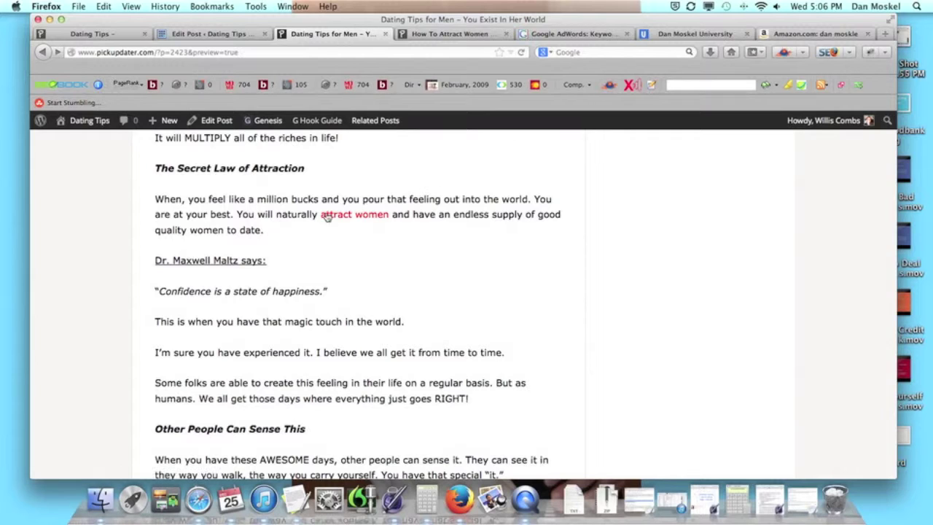
left_click_drag(319, 214, 390, 218)
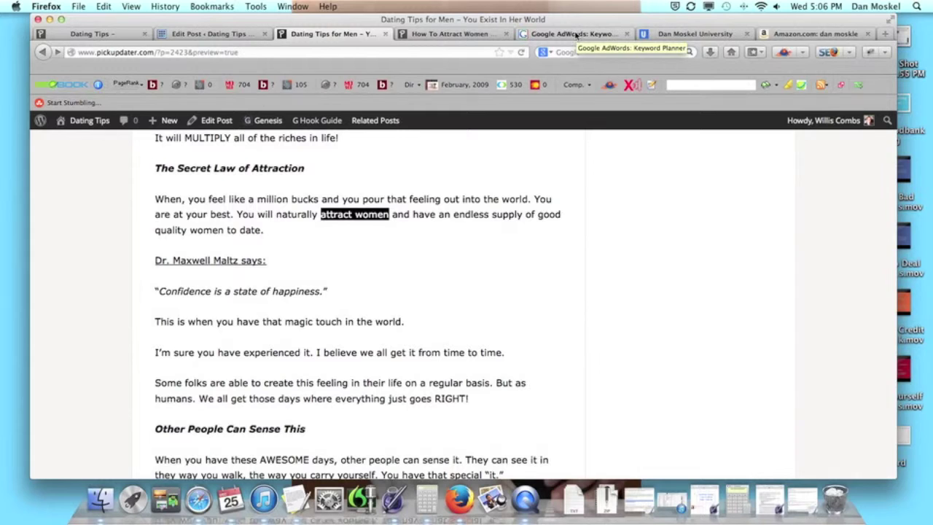
Step: Select the post title 'Dating Tips for Men' at the top of the preview
scroll(419, 236, "up", 10)
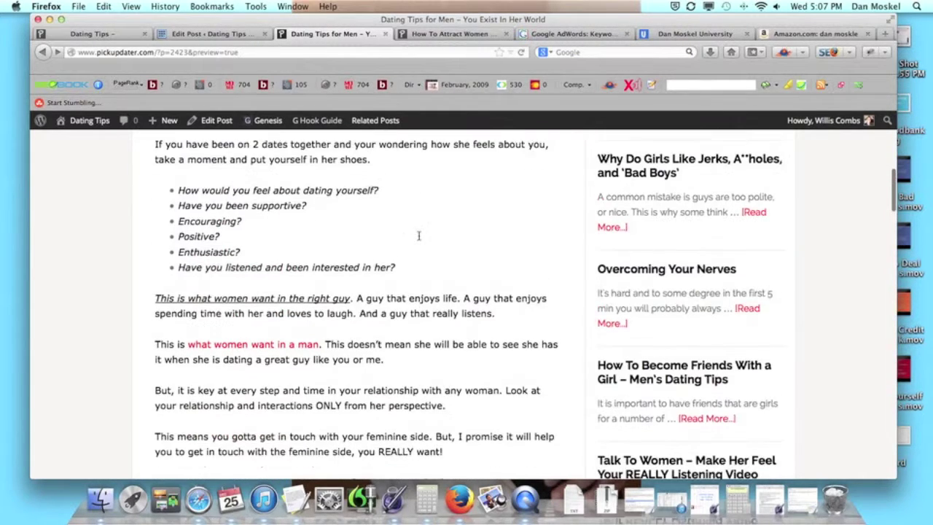
scroll(419, 236, "up", 10)
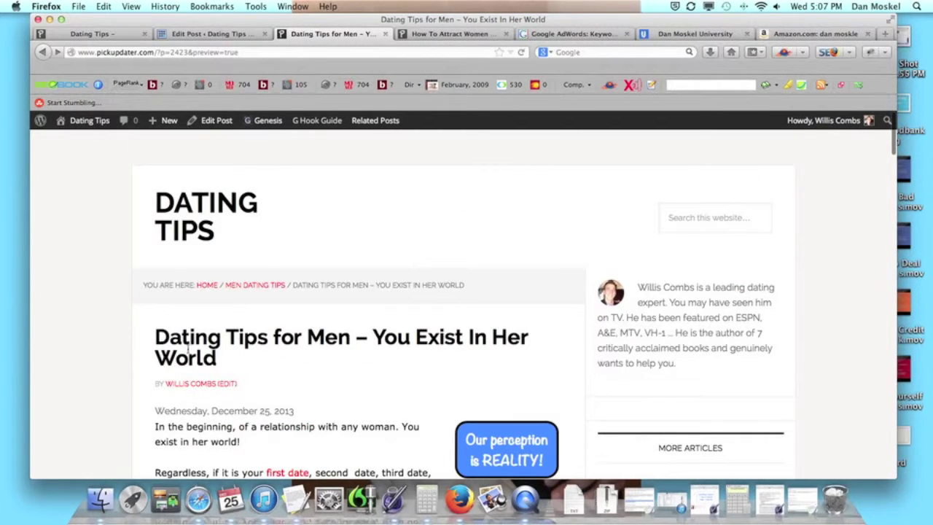
left_click_drag(223, 362, 154, 343)
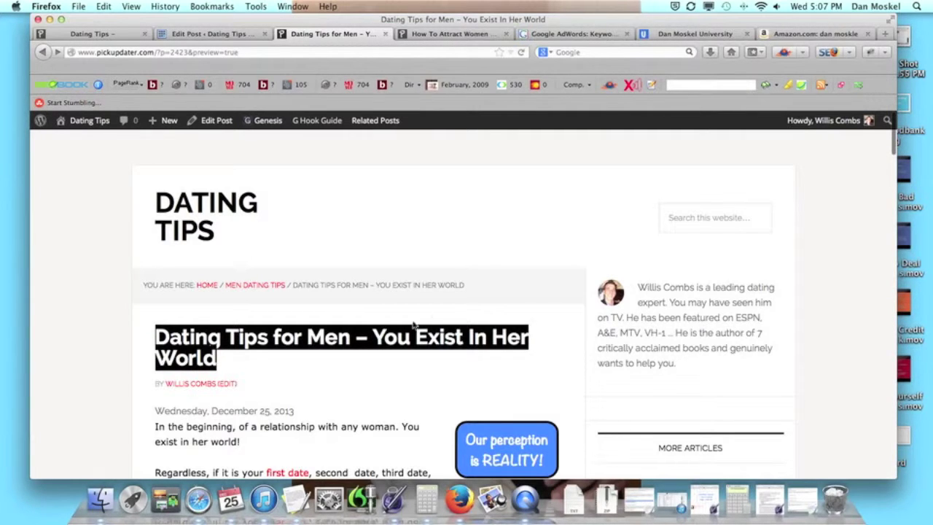
left_click(588, 34)
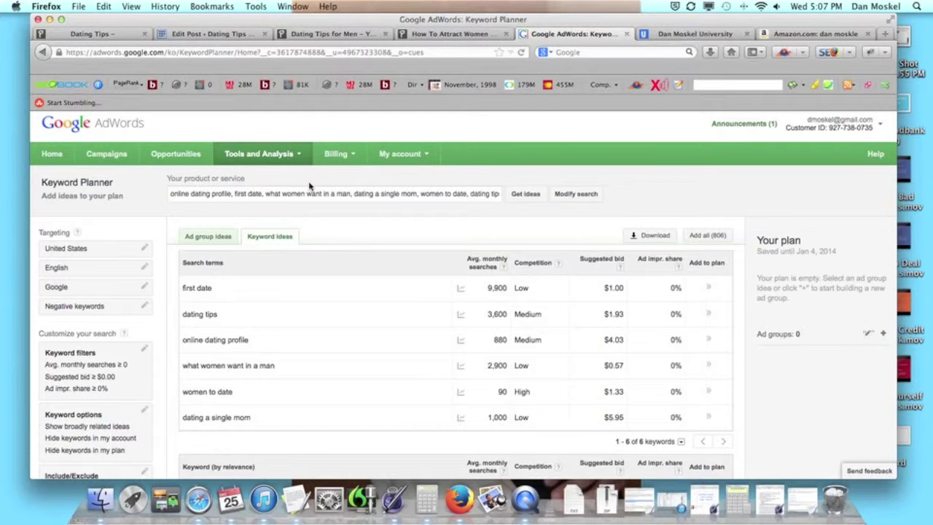
Step: Add 'attract women' to the Keyword Planner search terms and compare its 590 monthly searches
left_click_drag(351, 40, 466, 35)
left_click(576, 33)
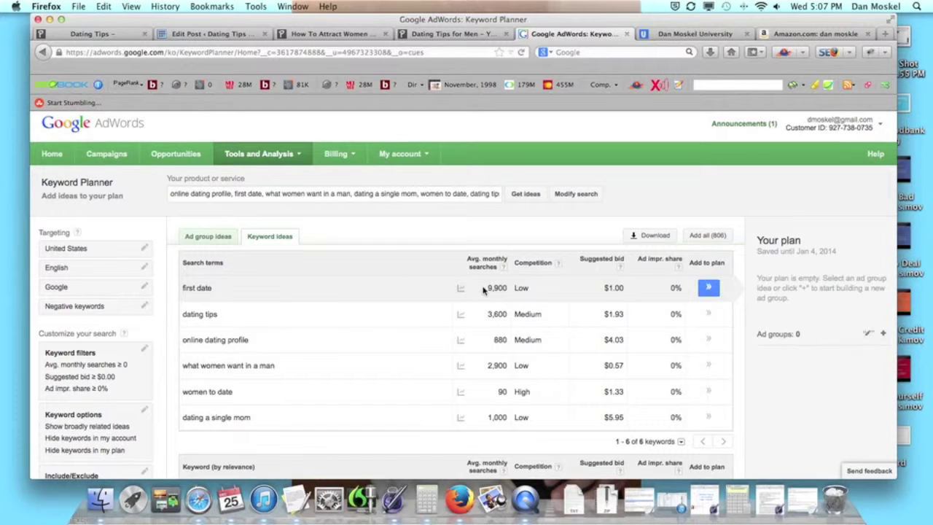
left_click(494, 193)
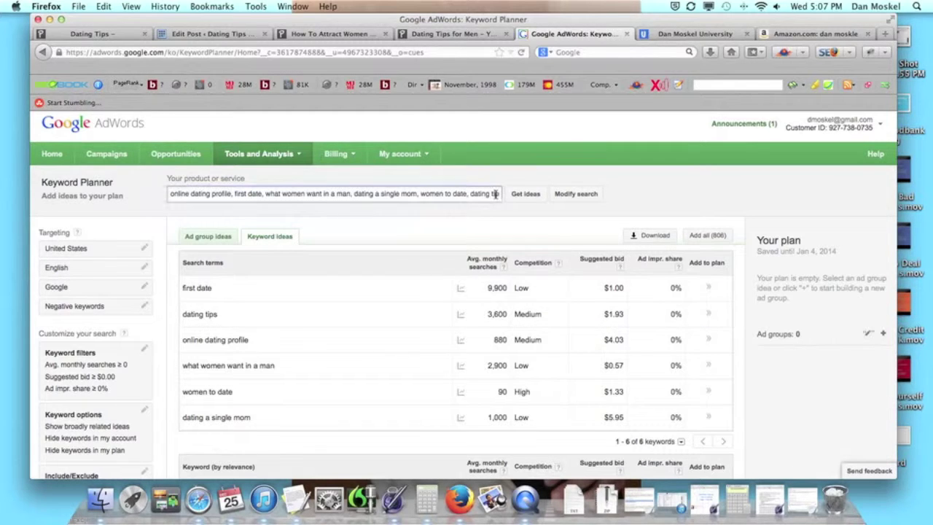
type("s")
type(",")
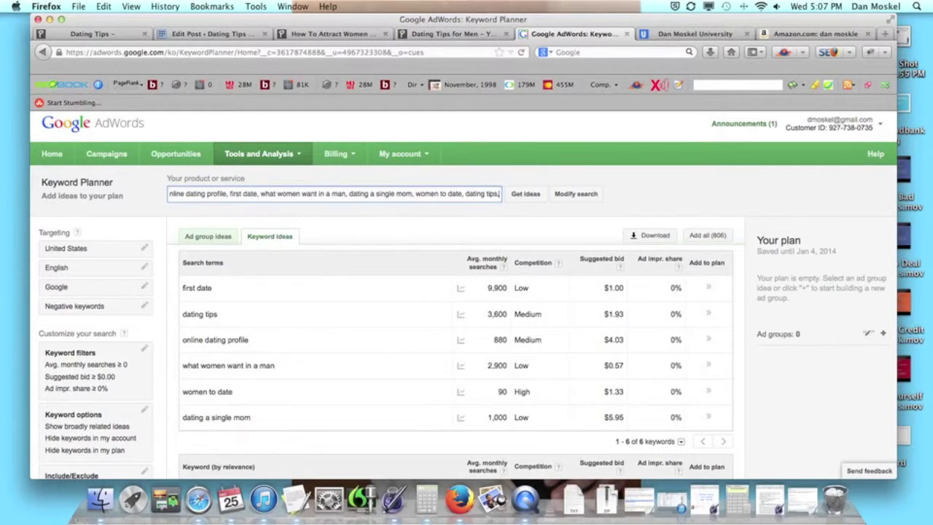
type(" attract women")
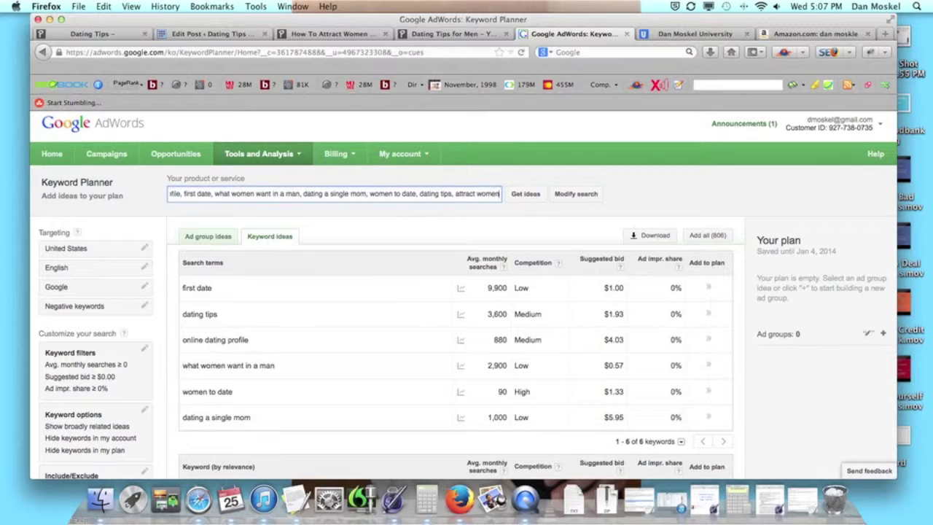
key("Return")
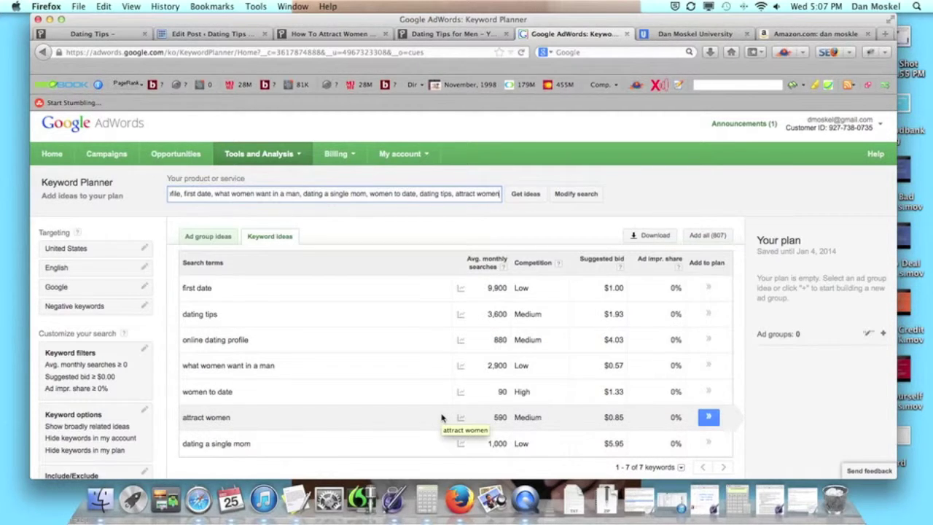
left_click_drag(184, 394, 229, 394)
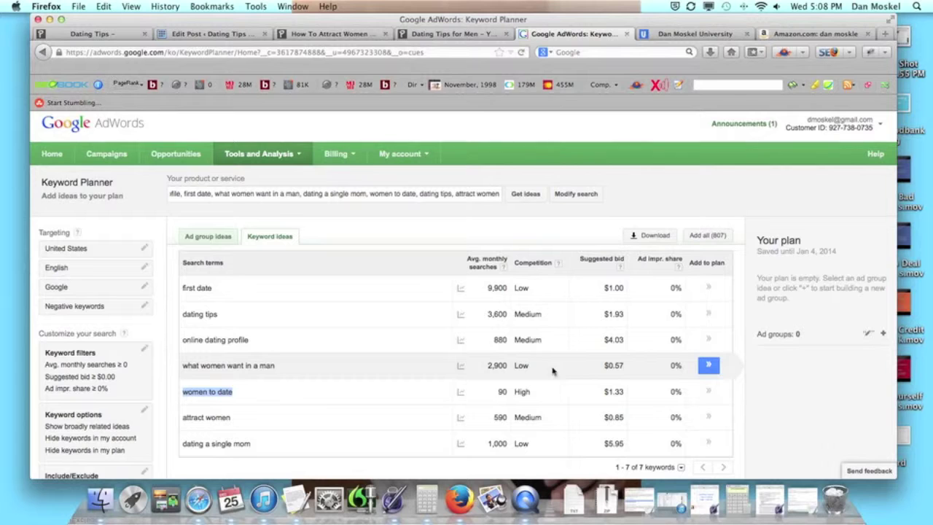
left_click(359, 34)
scroll(334, 421, "down", 5)
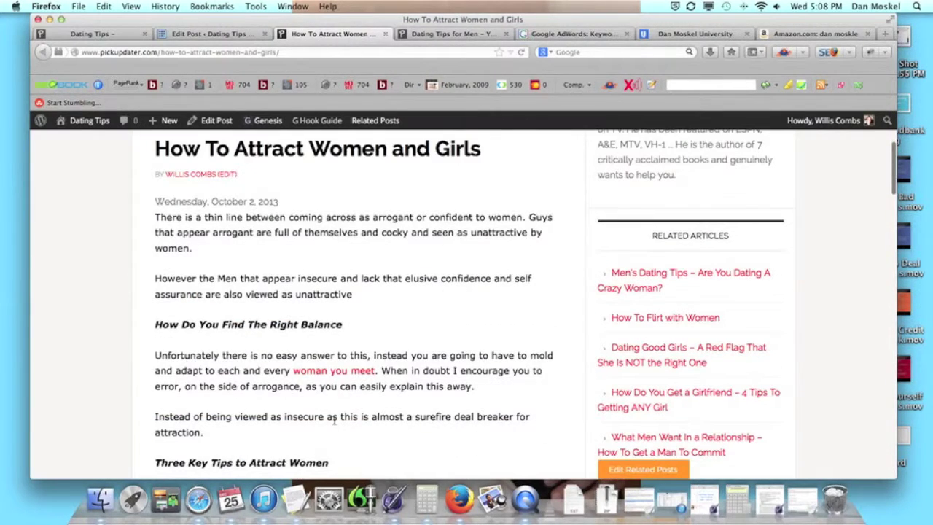
left_click(385, 34)
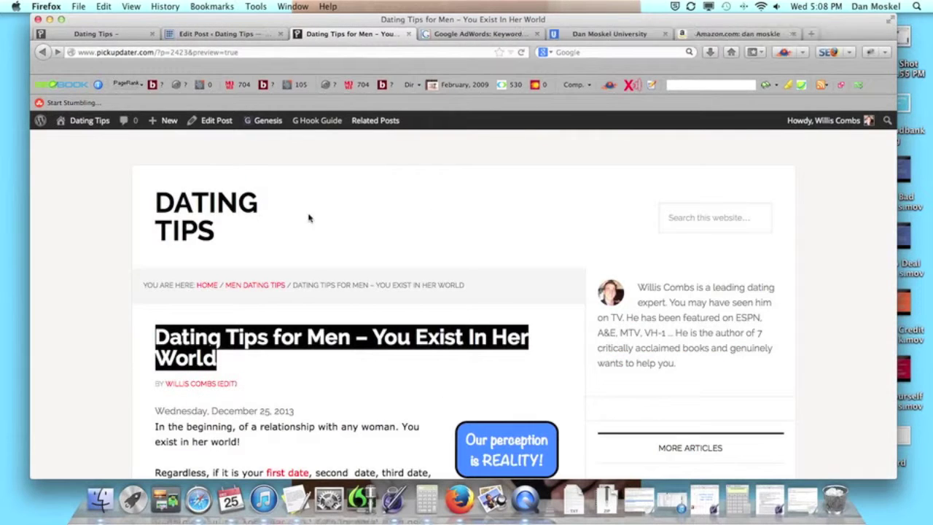
left_click(284, 352)
scroll(284, 351, "down", 4)
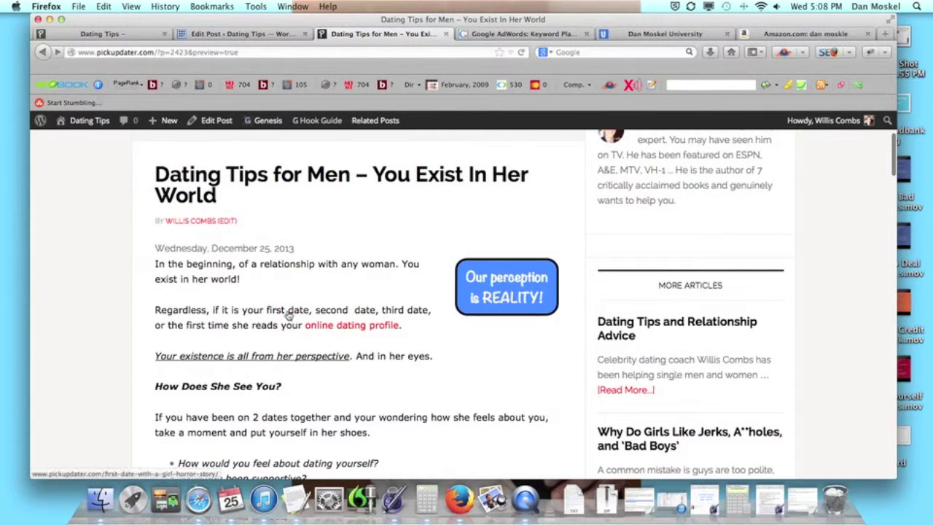
scroll(288, 318, "down", 10)
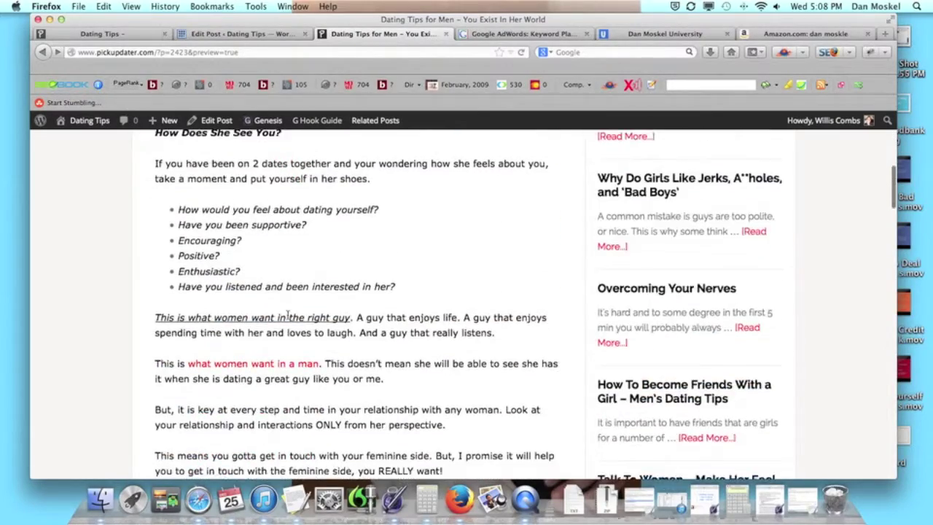
scroll(286, 315, "down", 15)
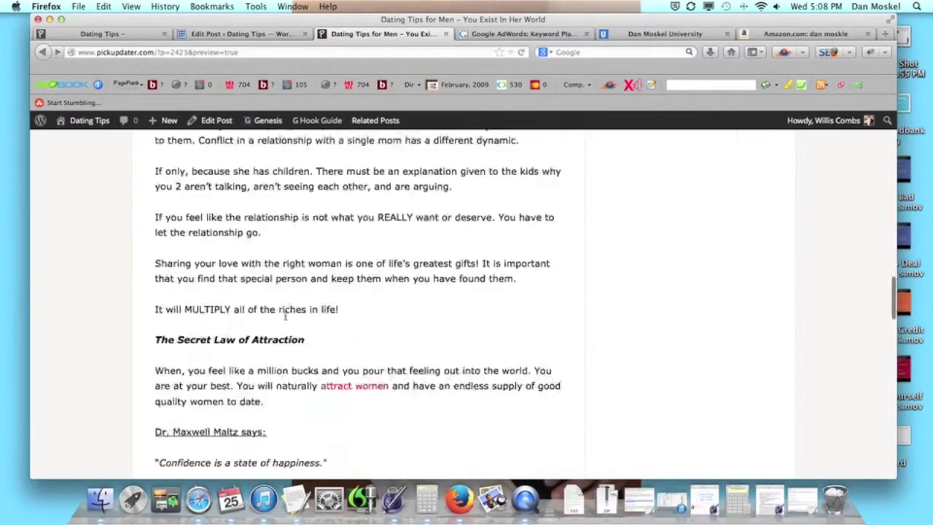
scroll(285, 317, "up", 20)
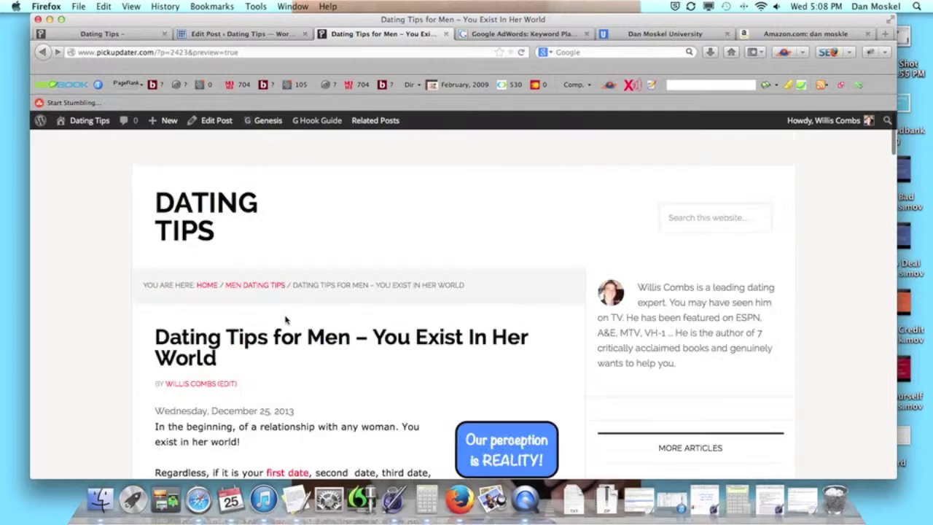
scroll(285, 319, "down", 4)
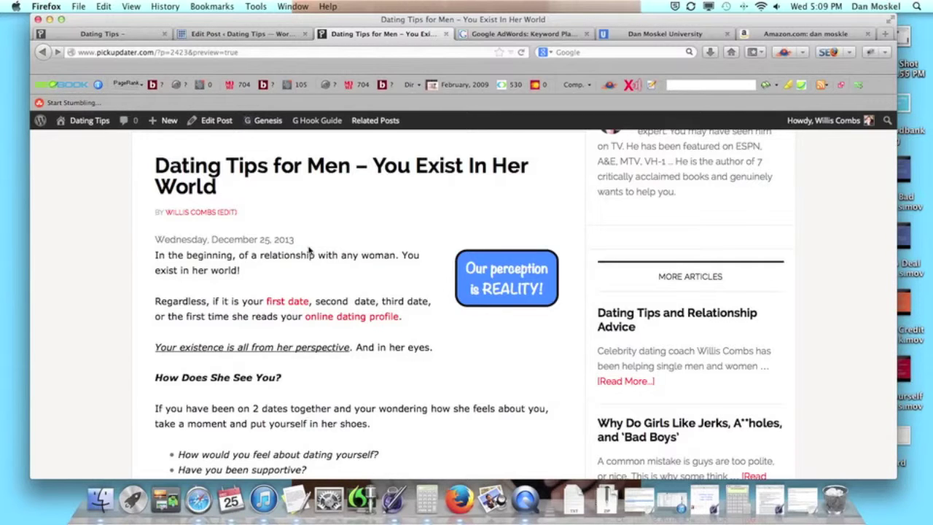
scroll(323, 265, "down", 3)
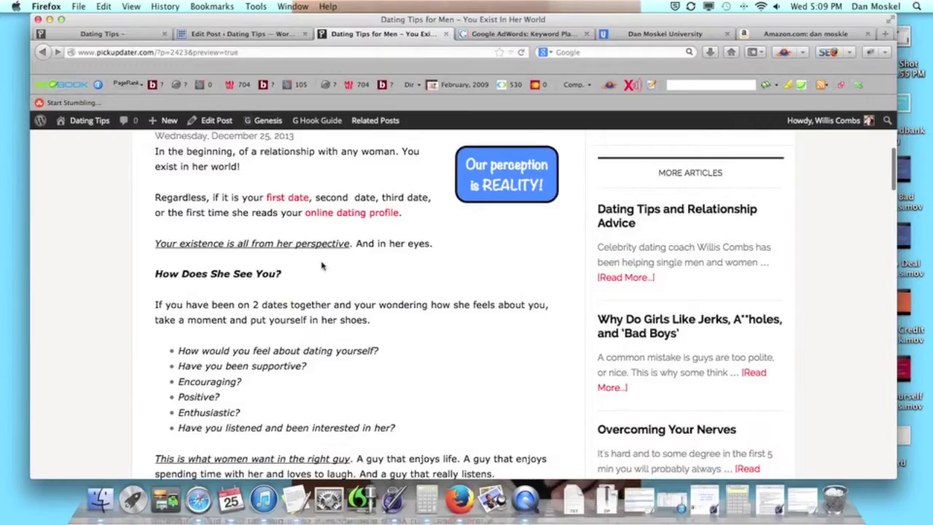
scroll(322, 266, "down", 15)
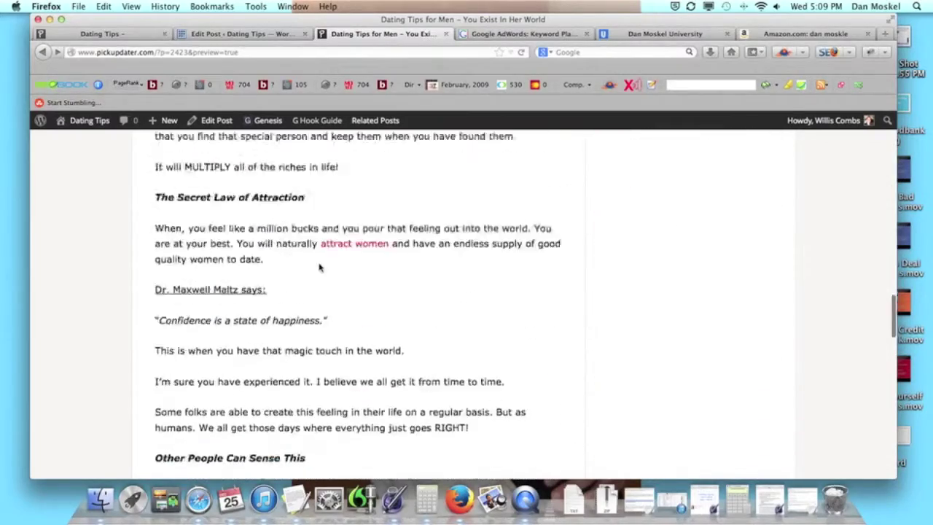
scroll(319, 268, "down", 20)
scroll(314, 270, "up", 10)
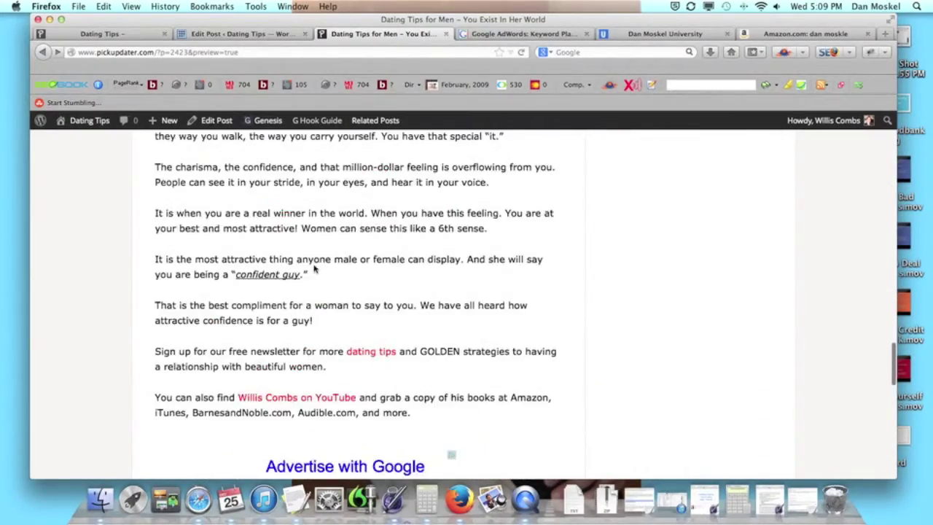
scroll(314, 269, "up", 20)
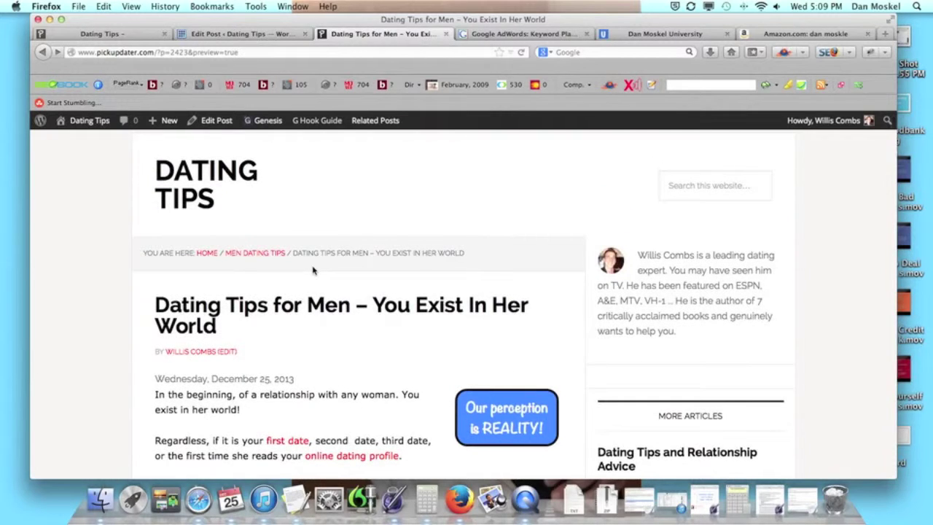
scroll(313, 271, "up", 2)
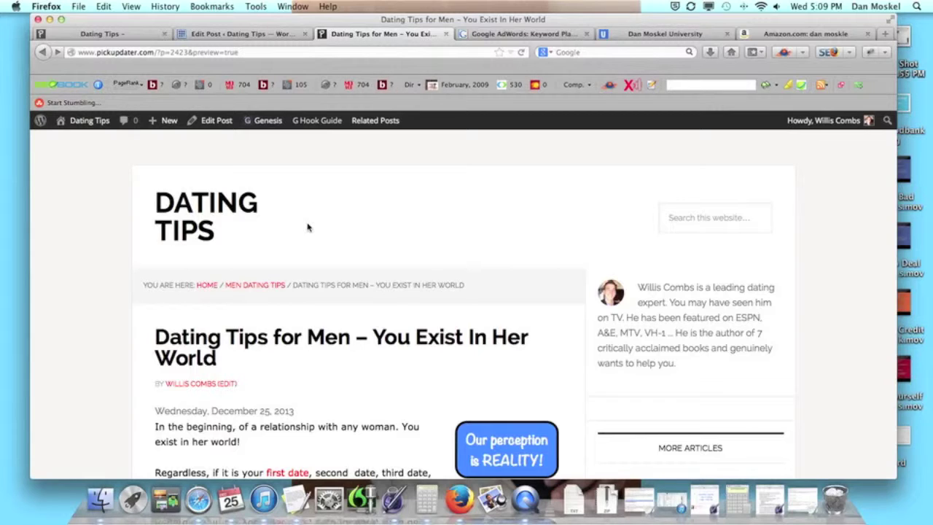
scroll(394, 255, "down", 10)
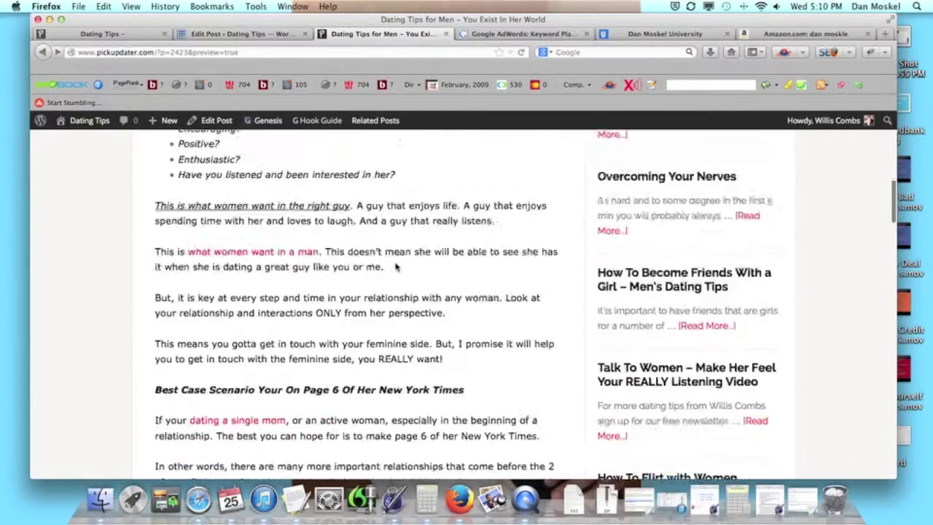
scroll(379, 262, "down", 15)
scroll(369, 237, "up", 3)
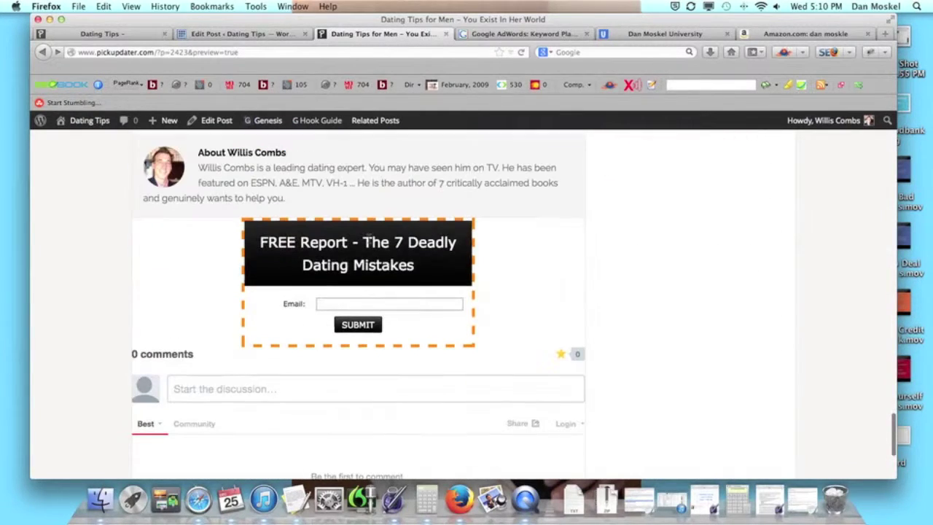
left_click(354, 304)
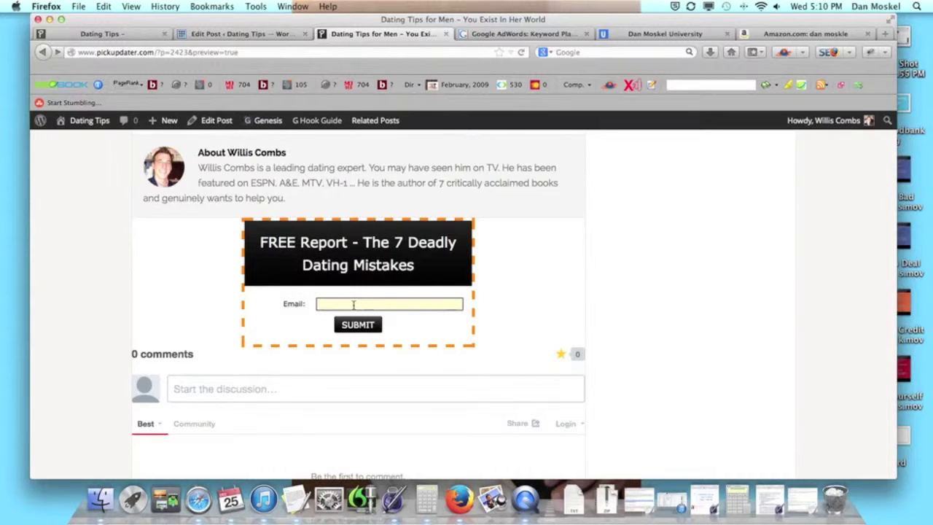
scroll(361, 285, "up", 10)
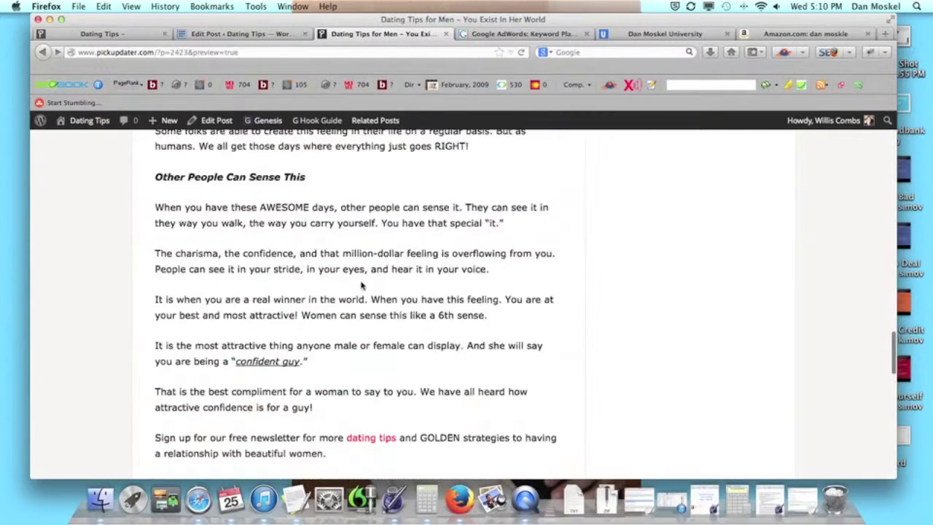
scroll(360, 286, "up", 15)
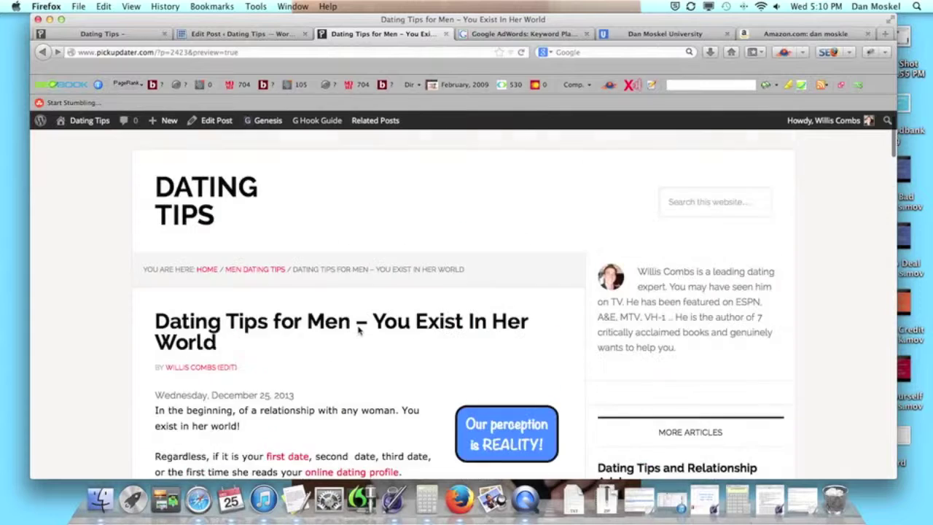
scroll(358, 330, "up", 1)
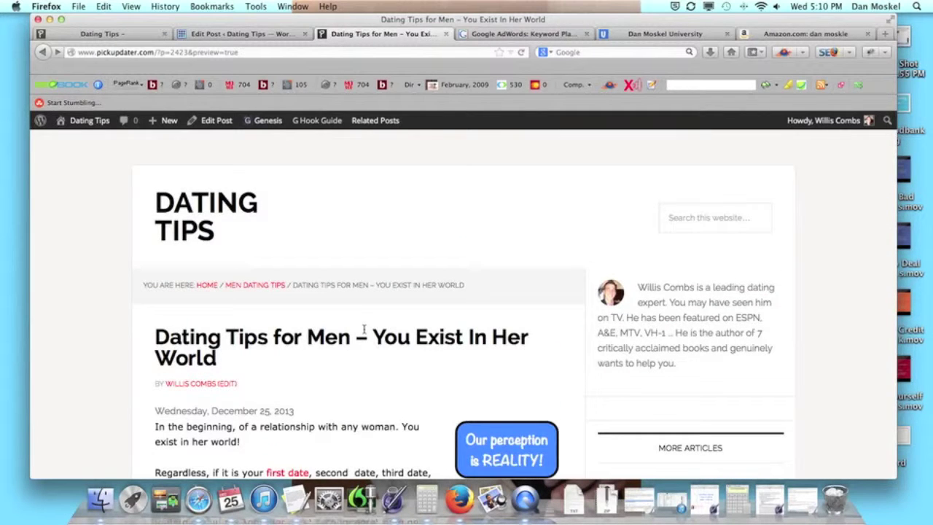
Step: Scroll through the 'How To Self Publish a Book – 12 Steps' post on the Blogger site
left_click(682, 36)
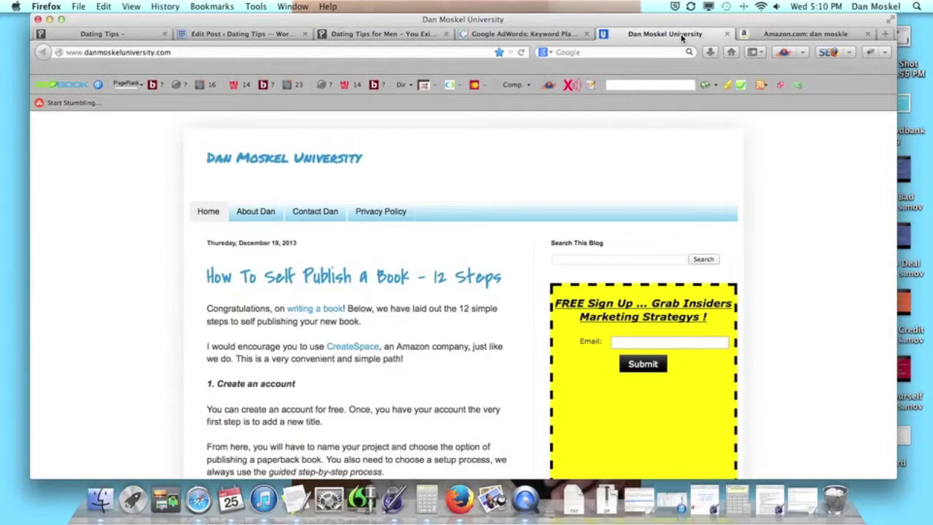
scroll(442, 275, "down", 3)
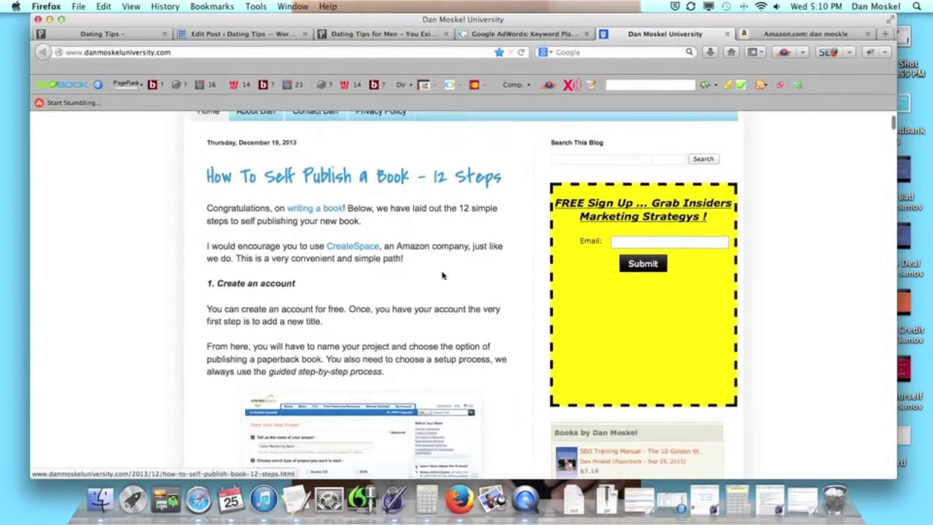
scroll(441, 275, "down", 3)
scroll(439, 277, "up", 6)
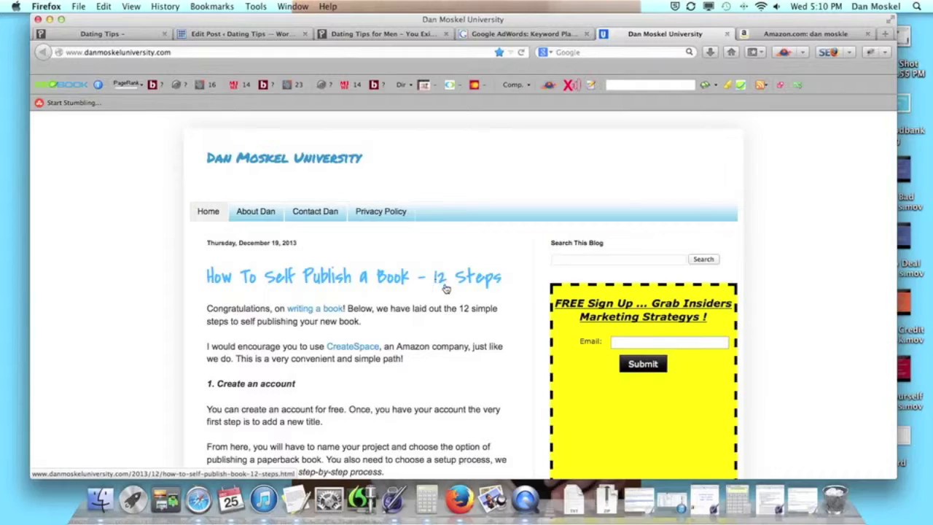
scroll(441, 288, "down", 15)
scroll(452, 297, "down", 15)
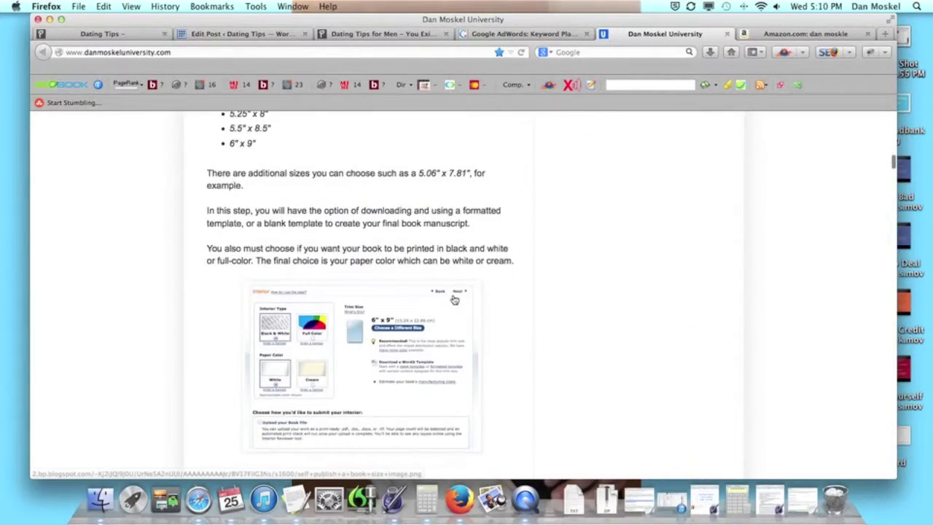
scroll(452, 299, "up", 20)
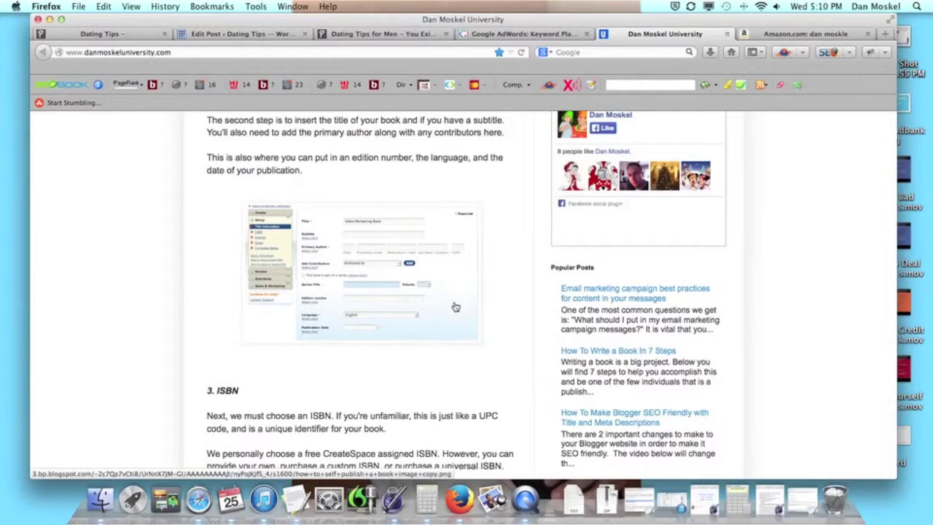
scroll(458, 214, "up", 10)
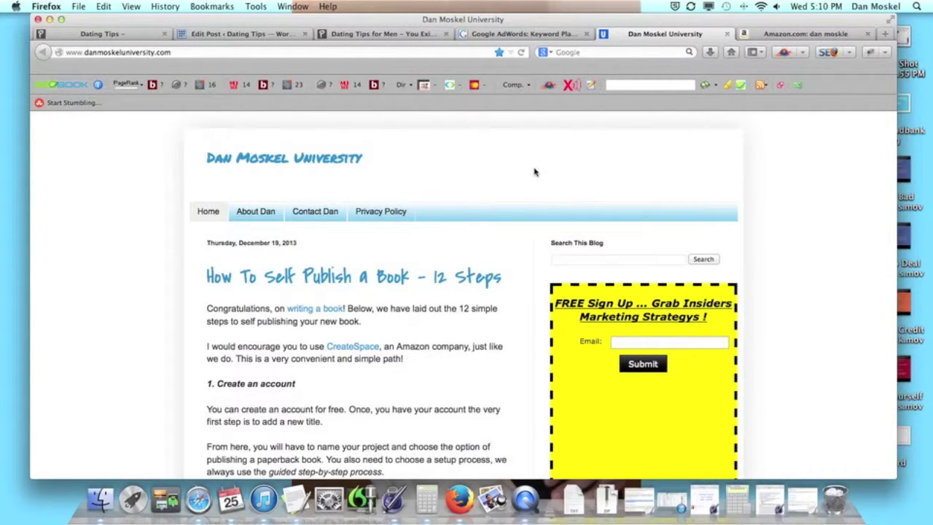
left_click(838, 34)
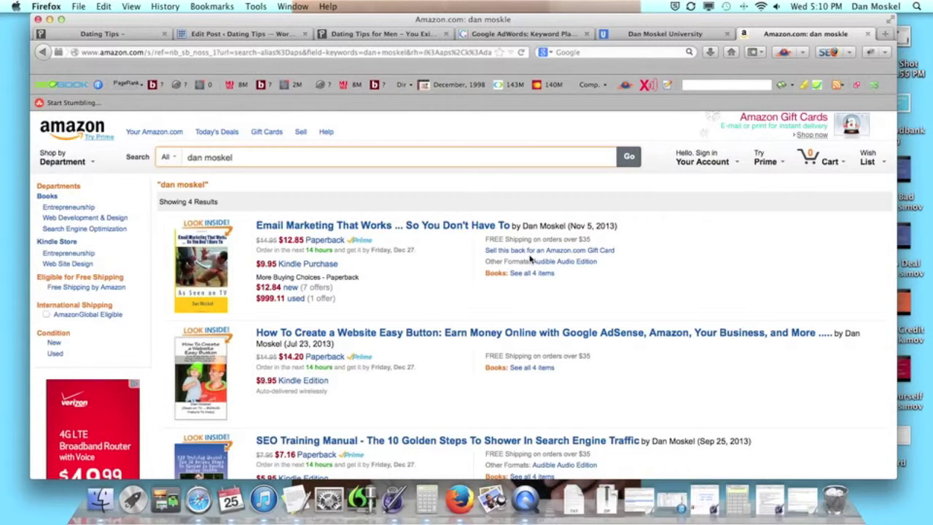
Step: Scroll through Amazon's results listing the author's four books
scroll(411, 275, "down", 5)
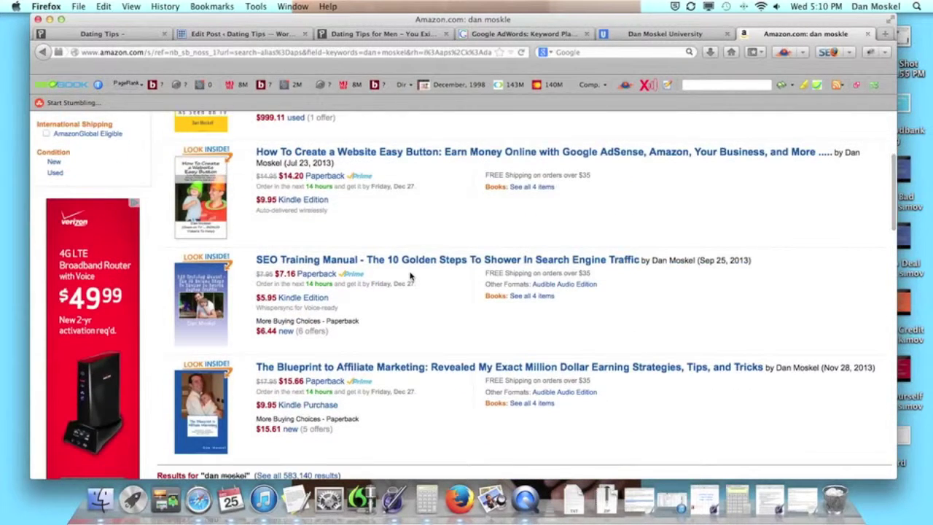
scroll(411, 277, "up", 5)
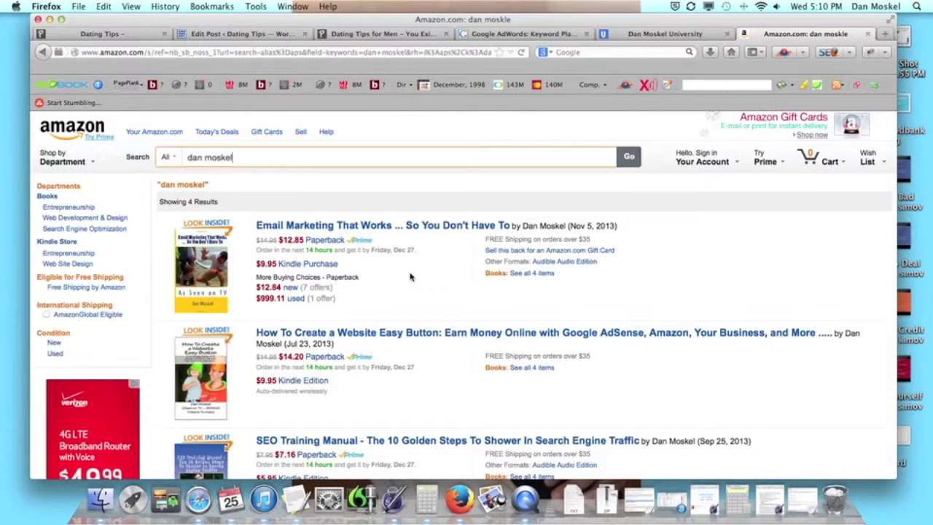